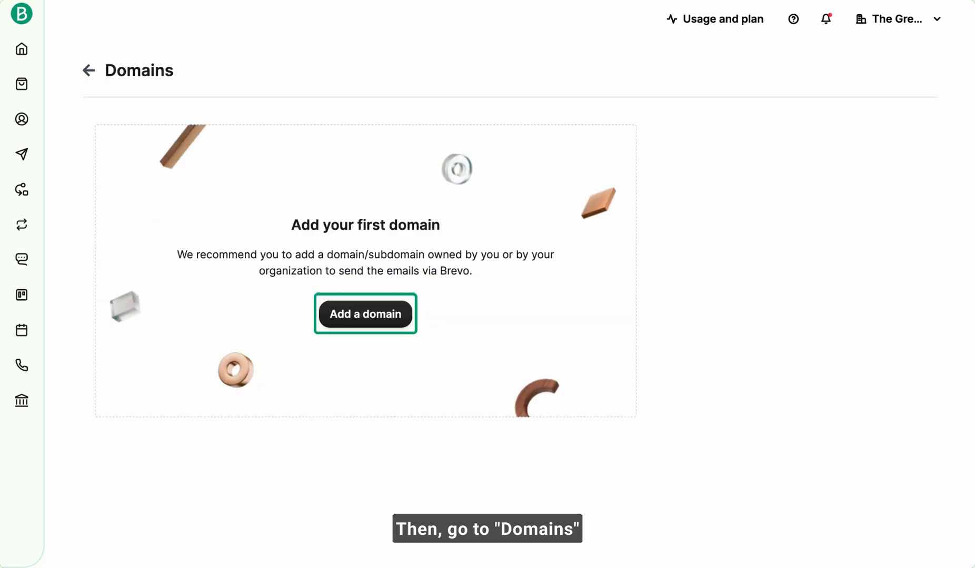
- Add thegreenyoga.com as a new email domain and save it
click(367, 315)
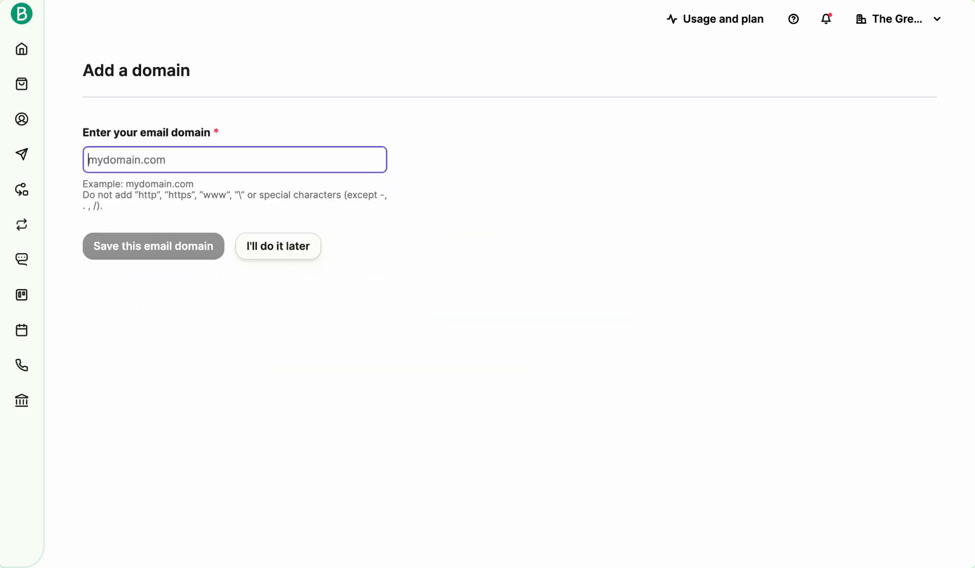
text(theg)
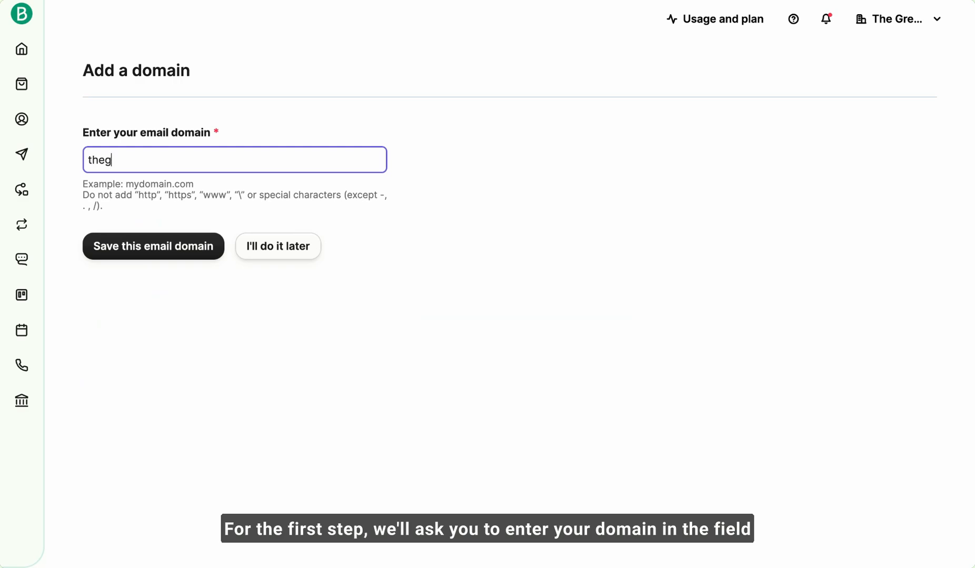
text(reenyog)
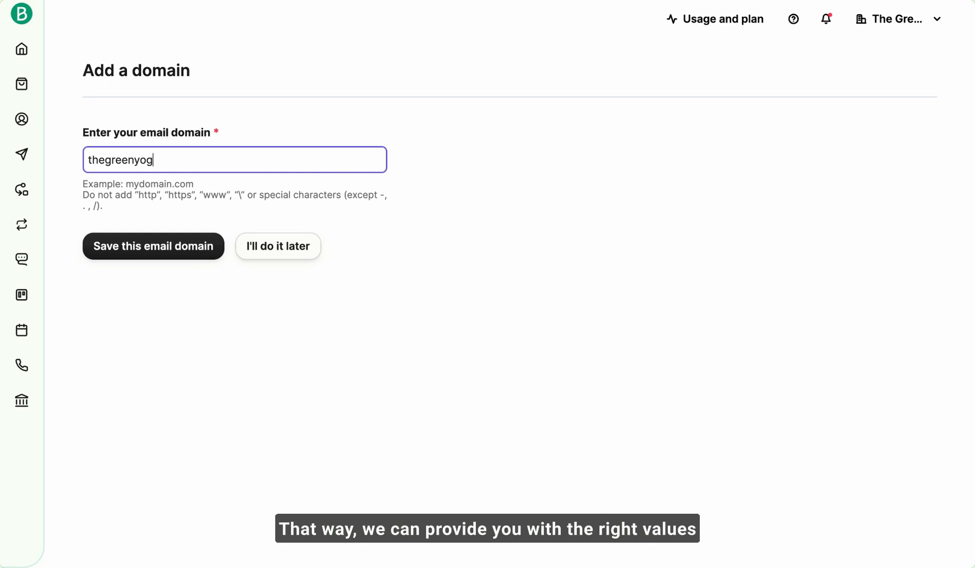
text(a.com)
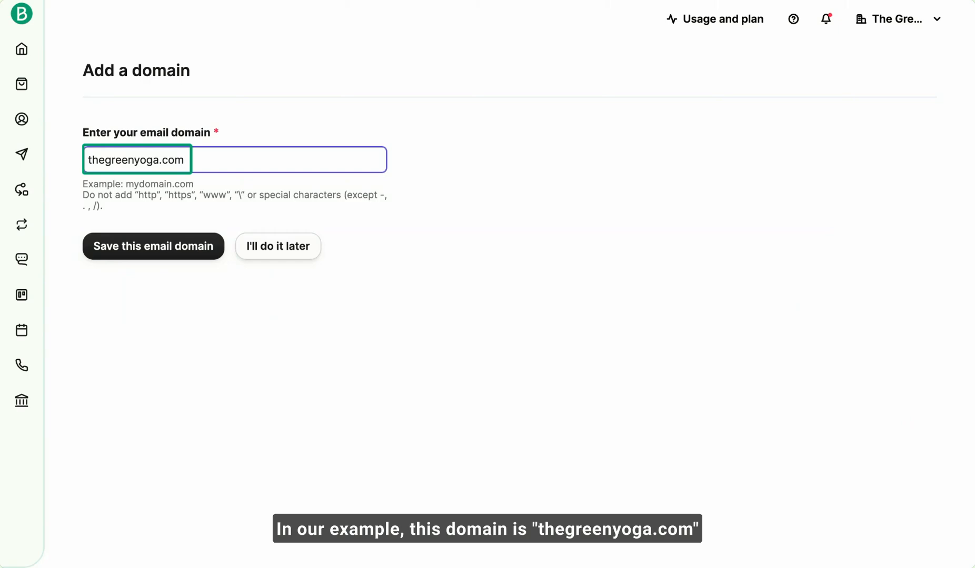
click(153, 246)
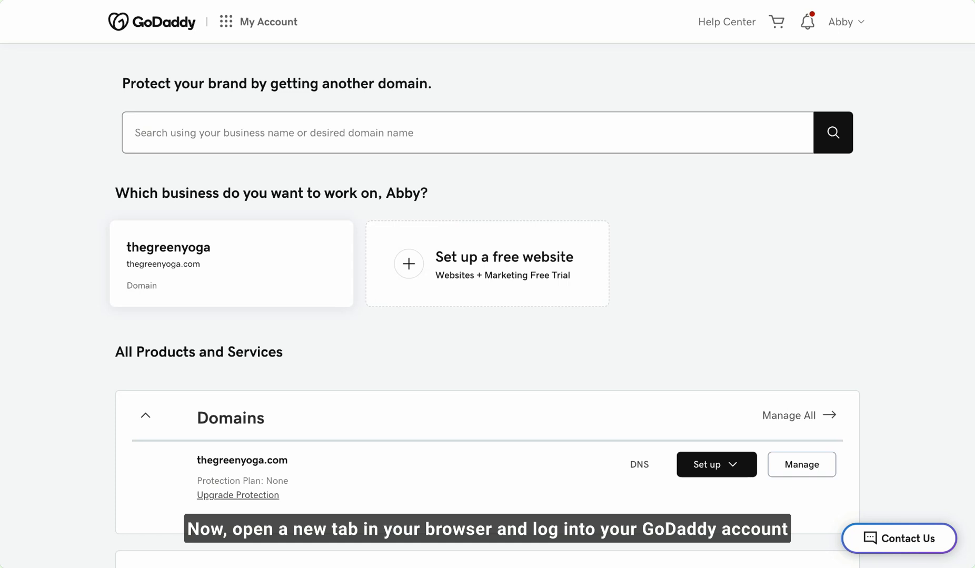
- Switch to GoDaddy and open the DNS management page for the domain thegreenyoga.com
scroll(664, 263, down, 2)
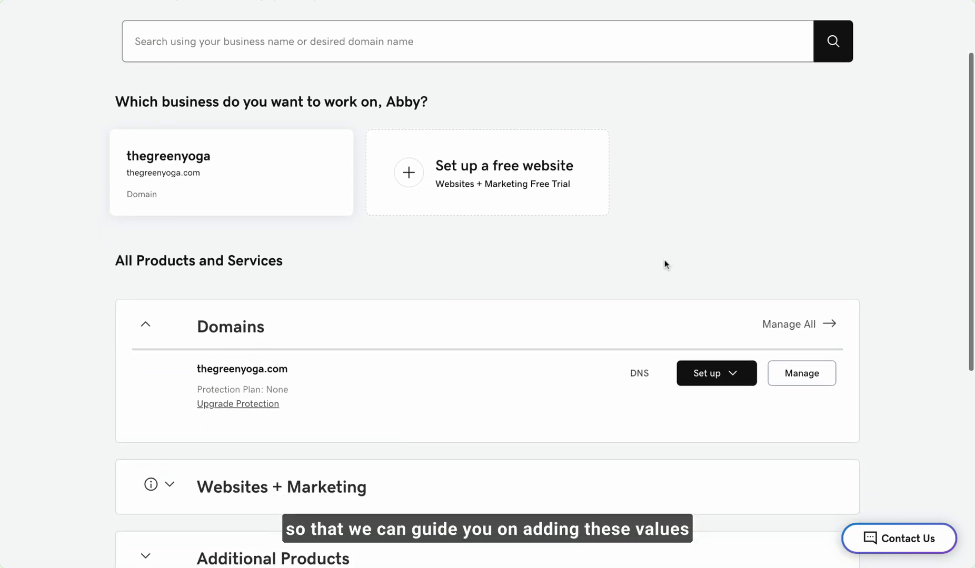
scroll(664, 263, down, 2)
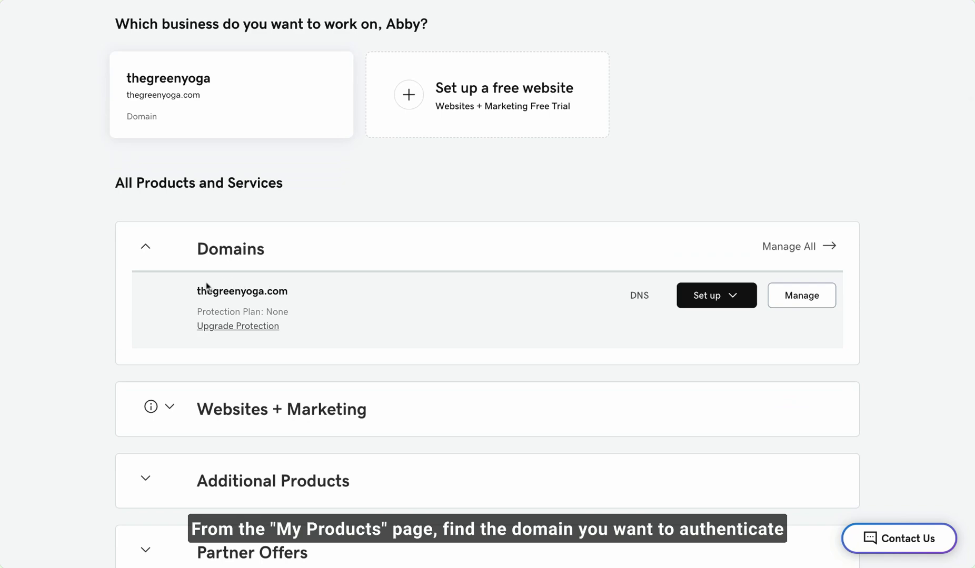
drag(196, 291, 287, 291)
click(287, 290)
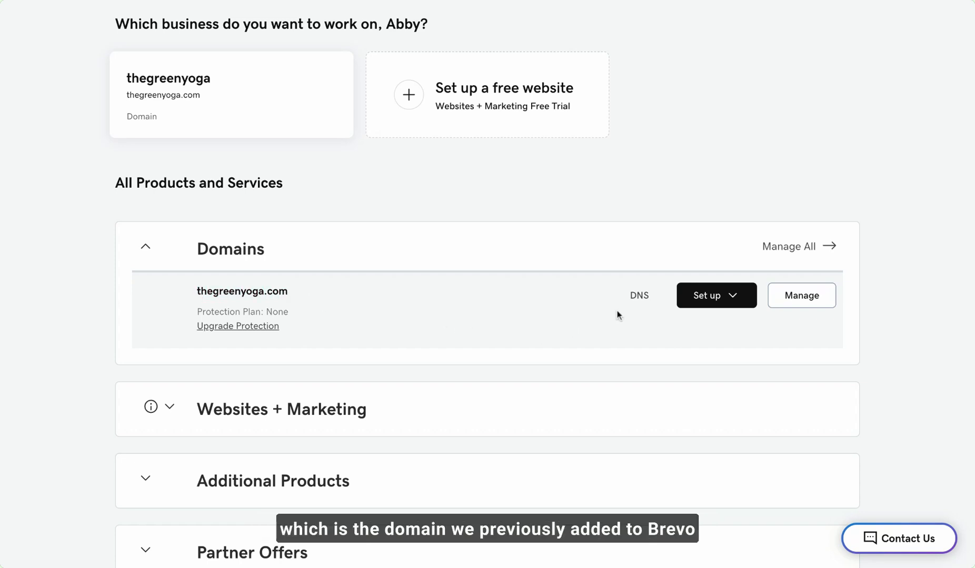
click(634, 304)
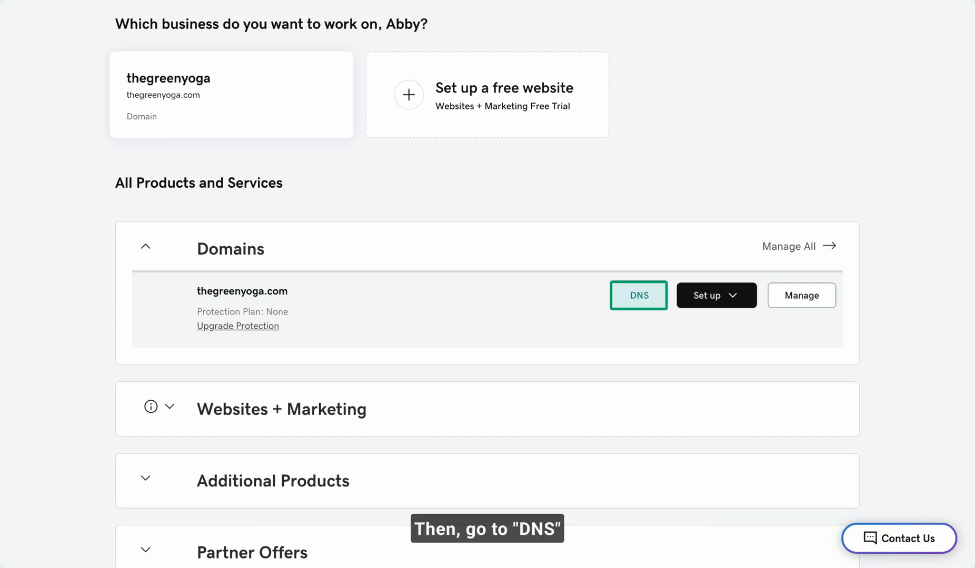
click(634, 304)
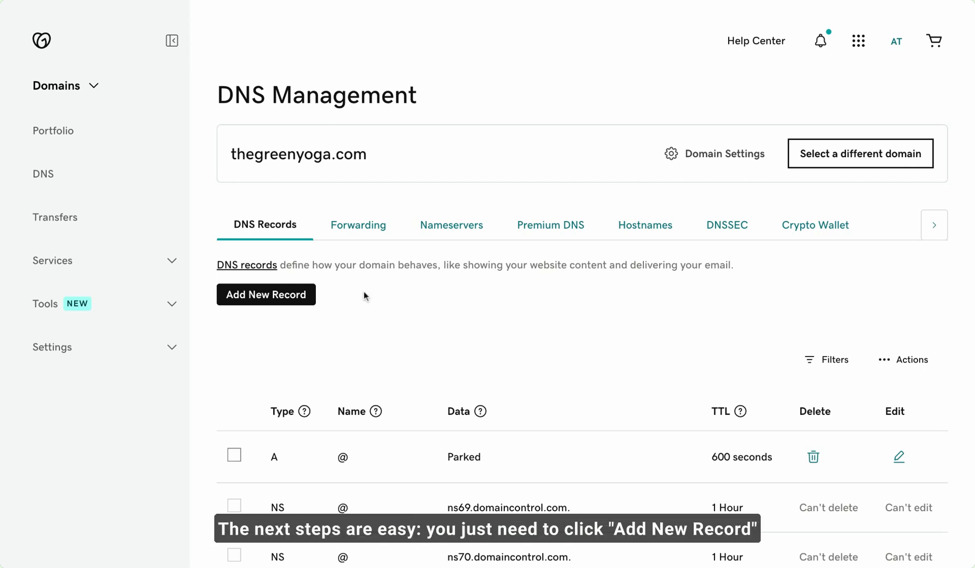
- Add a new TXT record in GoDaddy and fill its name with @, copied from the Brevo code record in Brevo
click(264, 305)
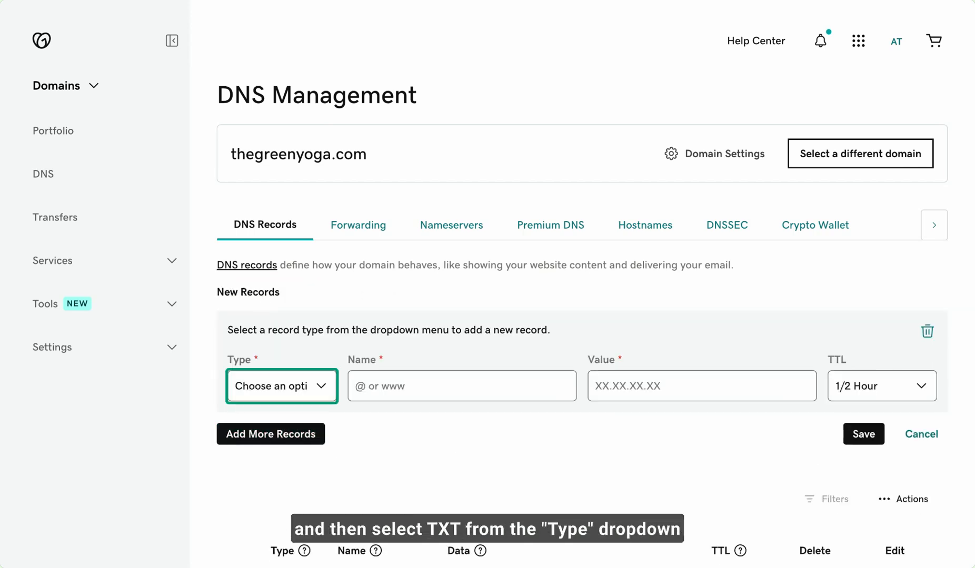
click(322, 390)
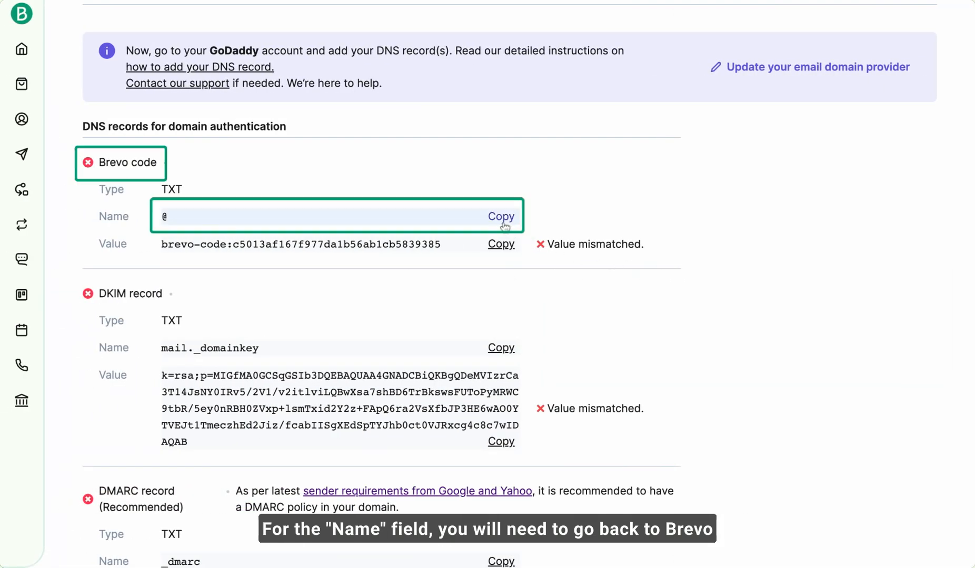
click(498, 220)
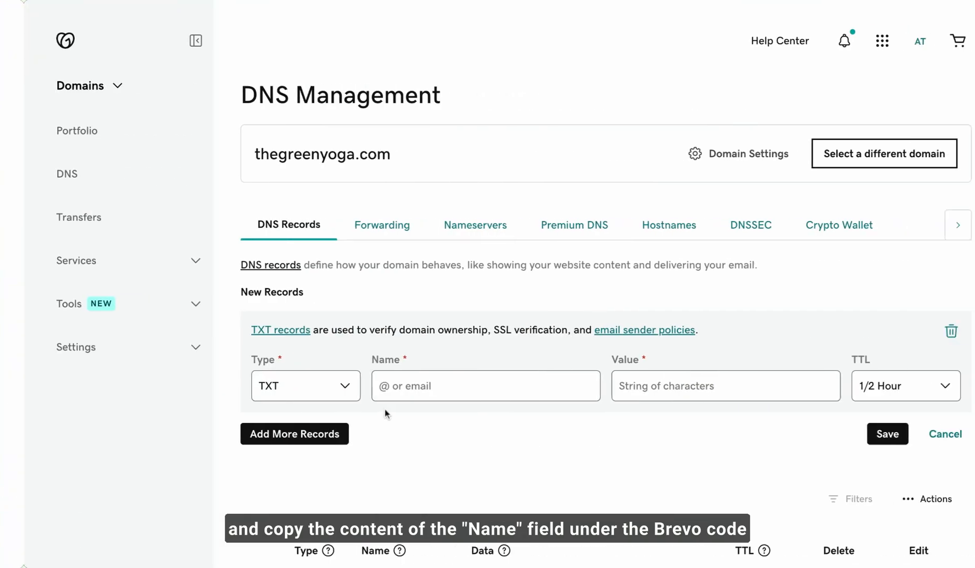
click(385, 385)
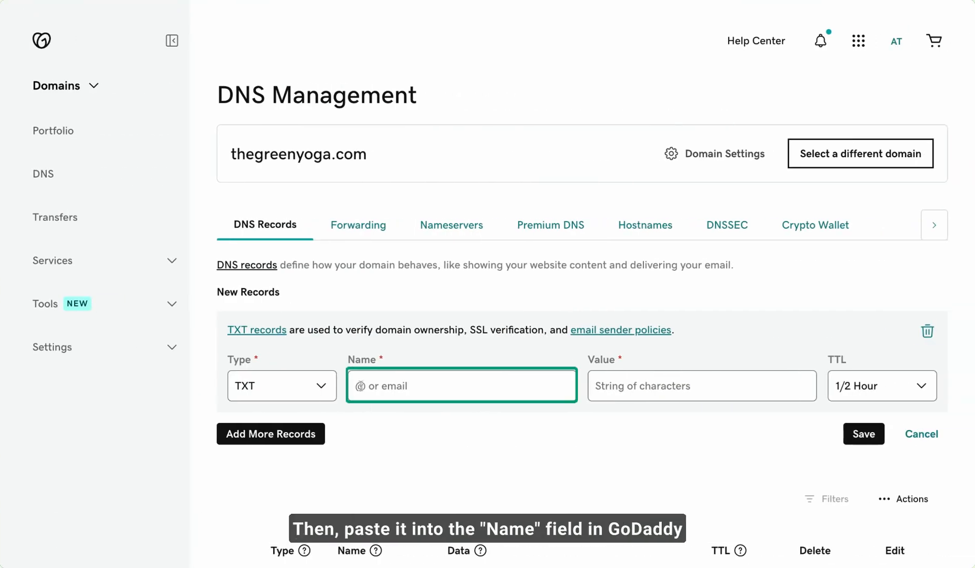
key(ctrl+v)
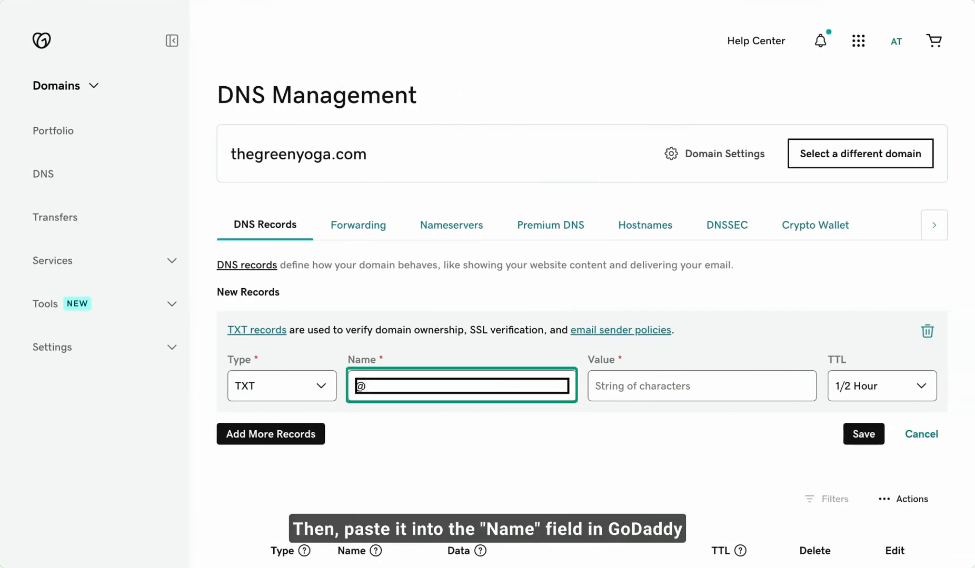
click(420, 432)
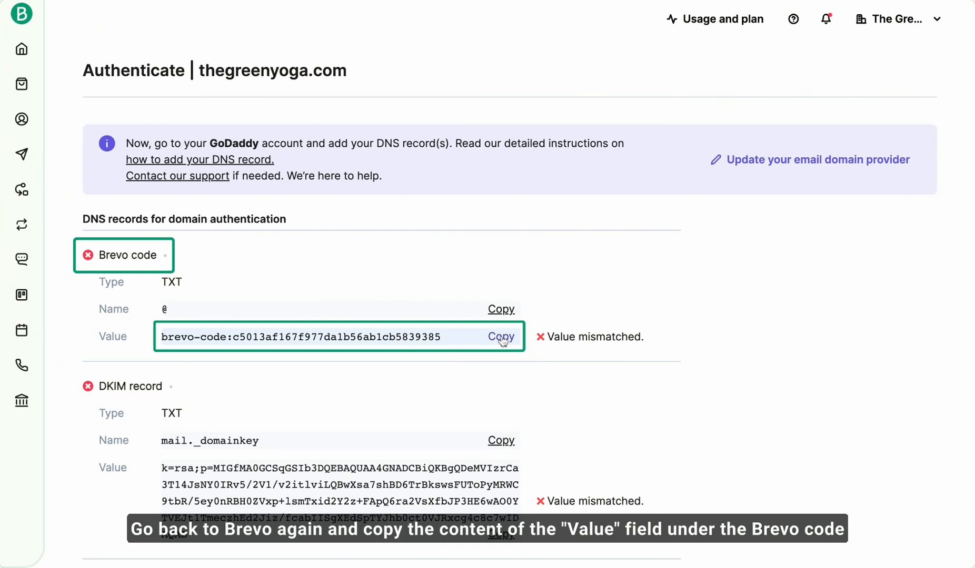
- Copy the Brevo code's verification value from Brevo and paste it as the value of the @ TXT record in GoDaddy
click(501, 338)
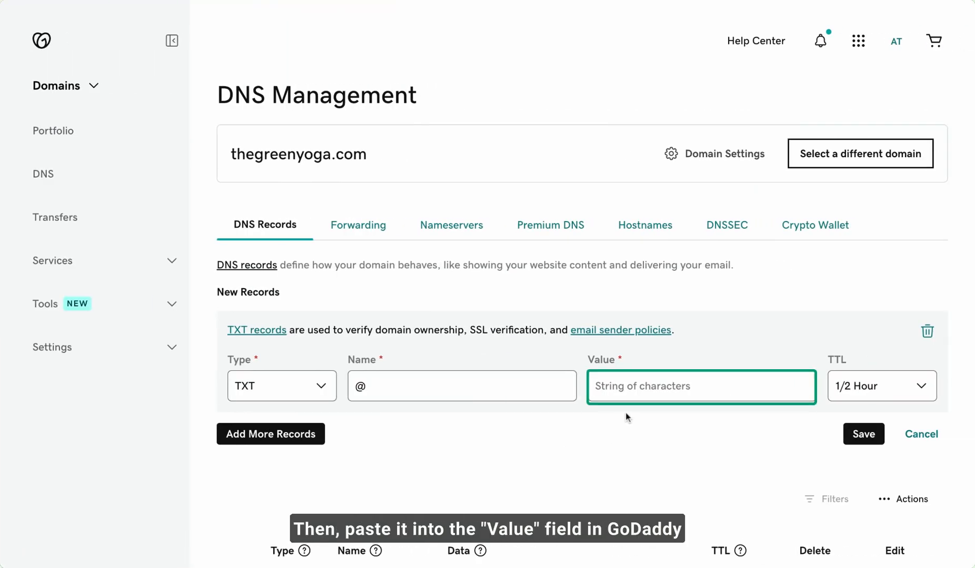
click(636, 386)
key(ctrl+v)
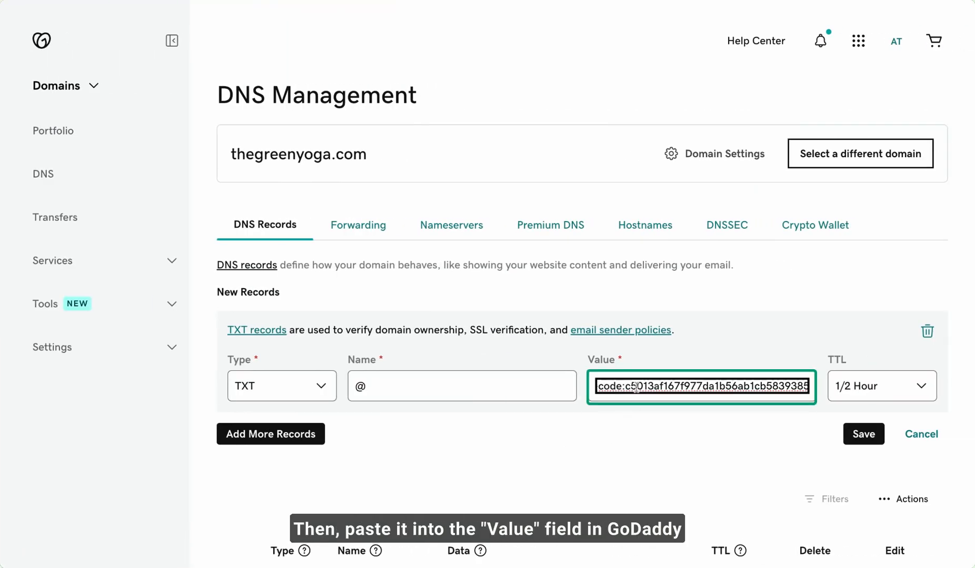
click(637, 426)
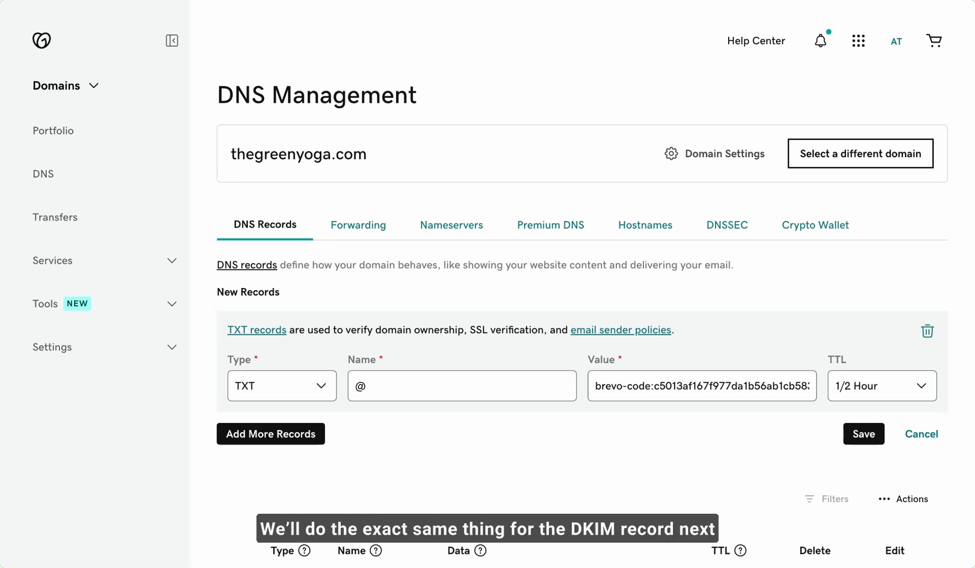
- Add a second TXT record in GoDaddy and name it mail._domainkey, copied from the DKIM record in Brevo
click(262, 439)
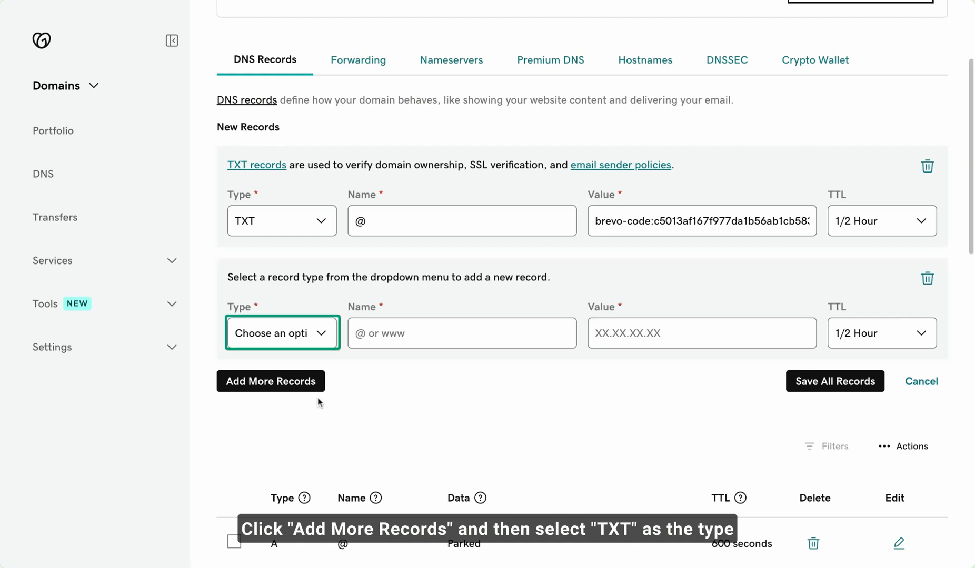
click(318, 338)
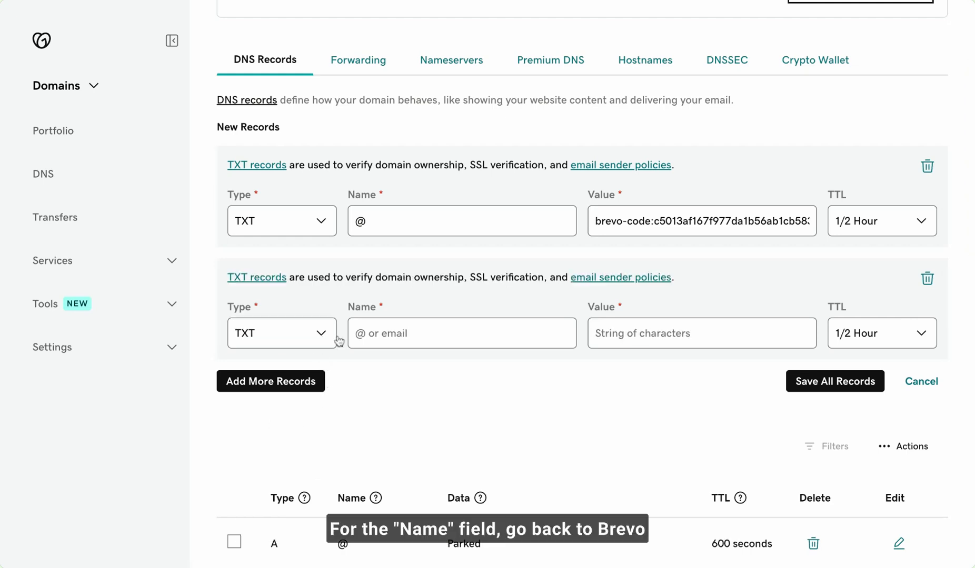
key(ctrl+Left)
scroll(709, 265, down, 3)
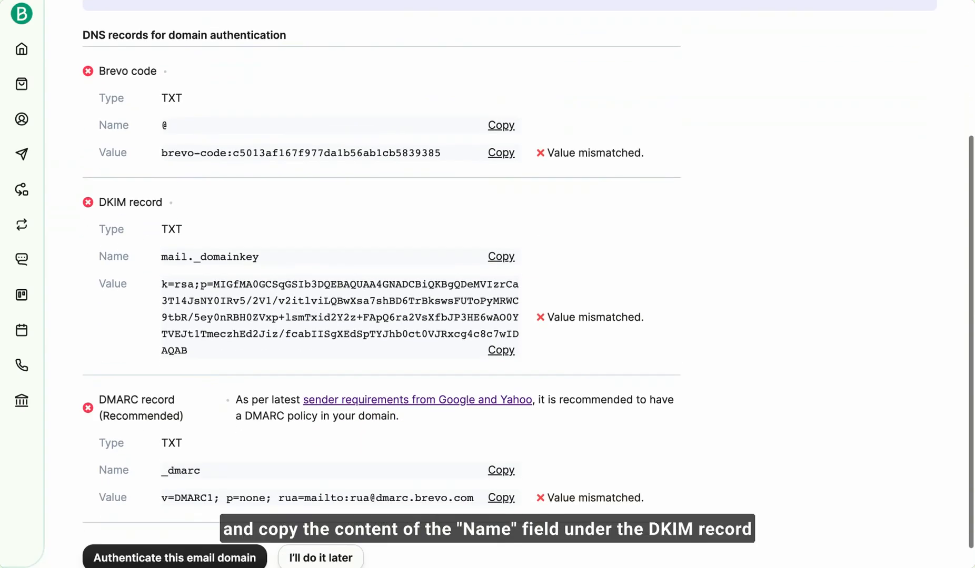
click(506, 256)
key(ctrl+Right)
click(380, 333)
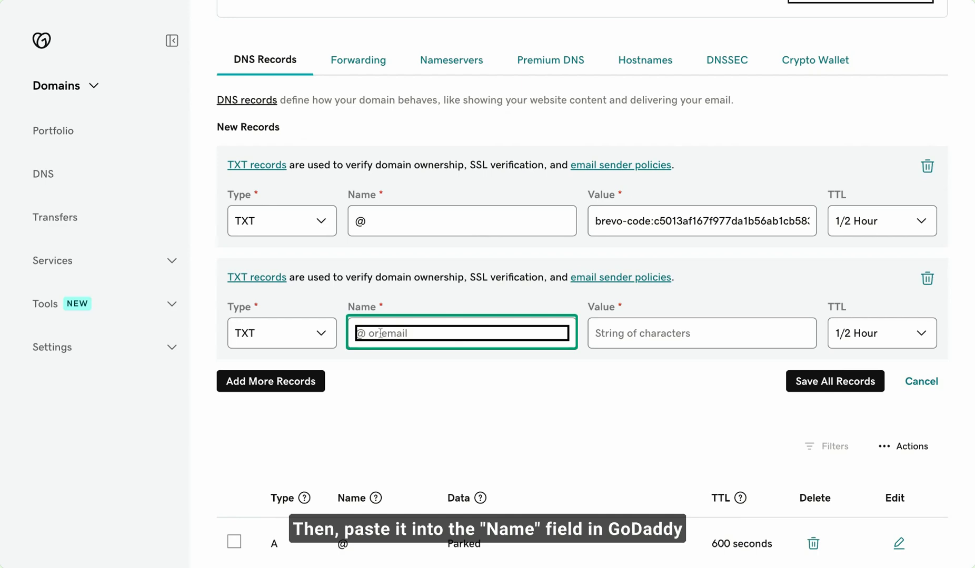
key(super+v)
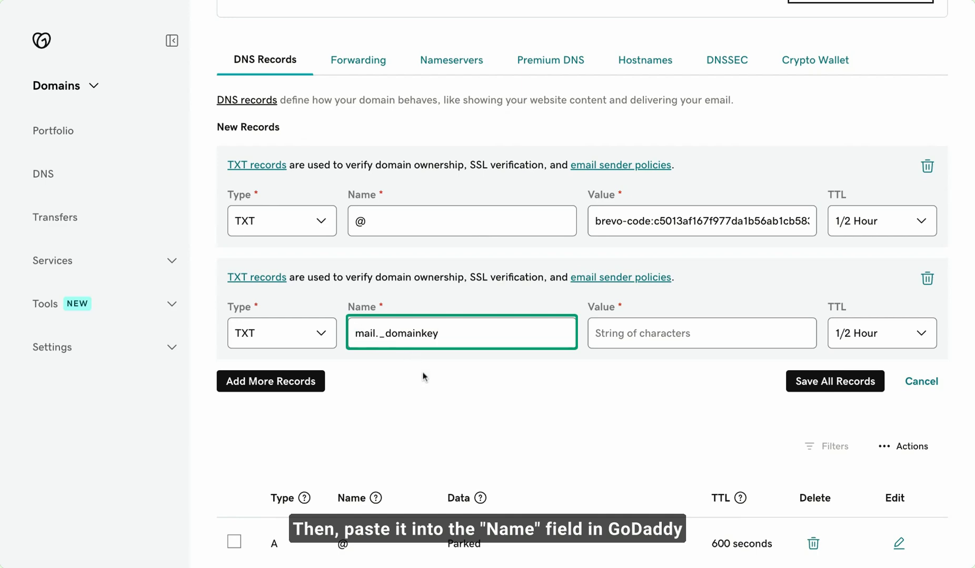
click(548, 378)
- Copy the DKIM record's value from Brevo and paste it as the value of the mail._domainkey record in GoDaddy
key(ctrl+Left)
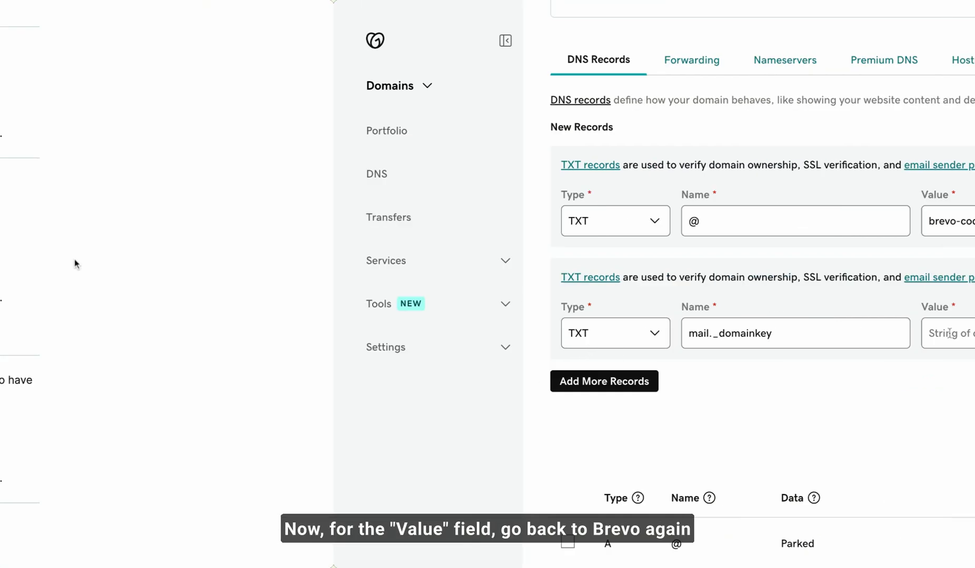
click(506, 336)
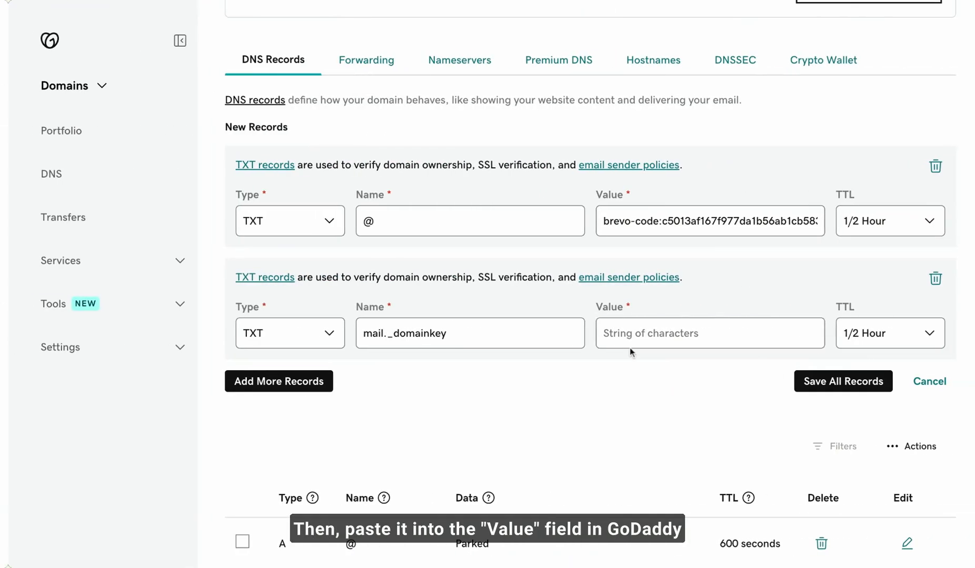
click(621, 334)
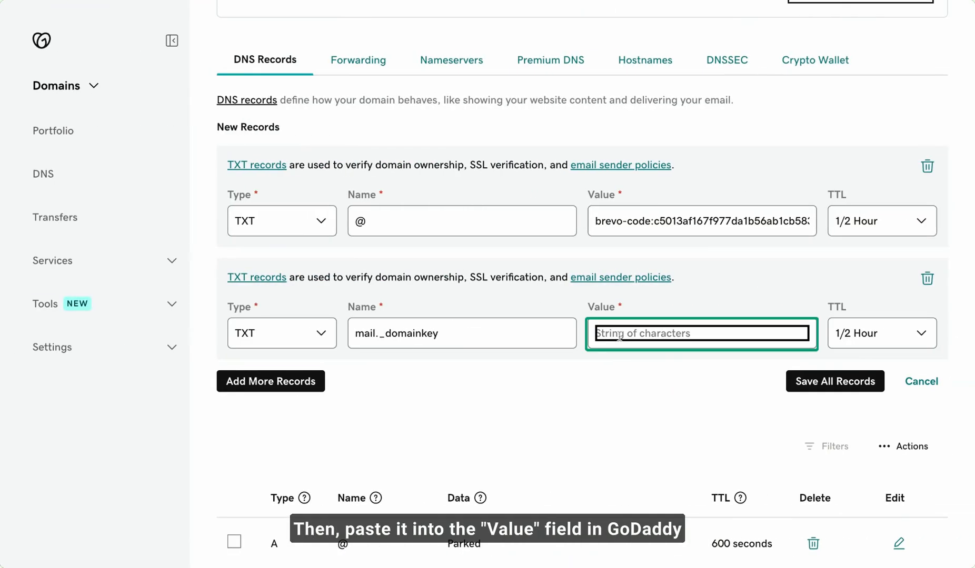
key(ctrl+v)
click(646, 379)
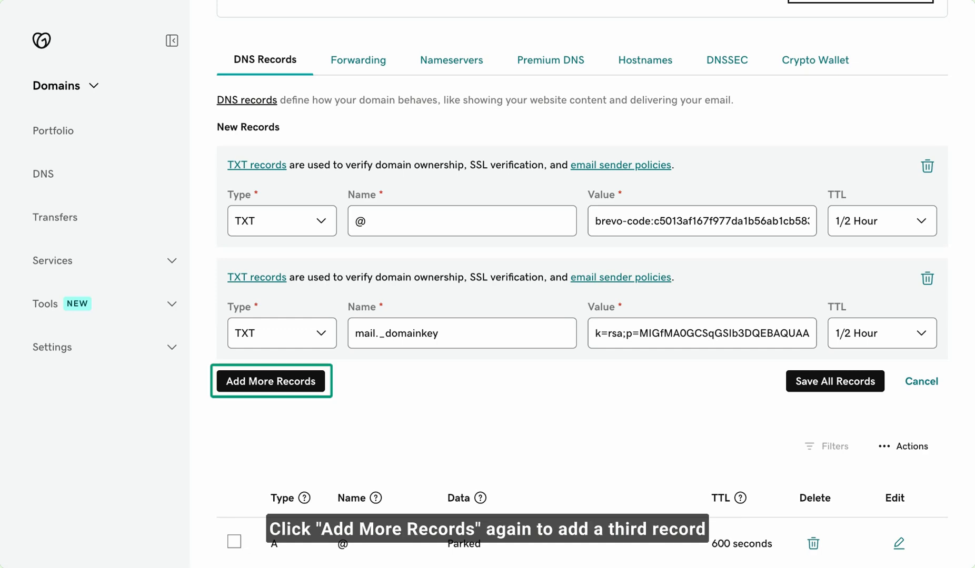
- Add a third TXT record in GoDaddy and name it _dmarc, copied from the DMARC record in Brevo
click(274, 382)
scroll(275, 388, down, 3)
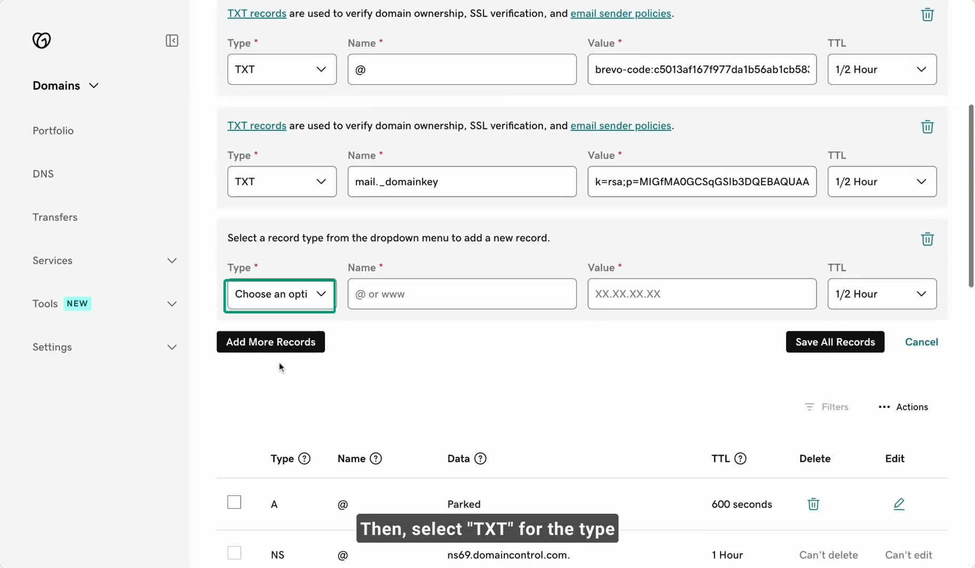
click(322, 297)
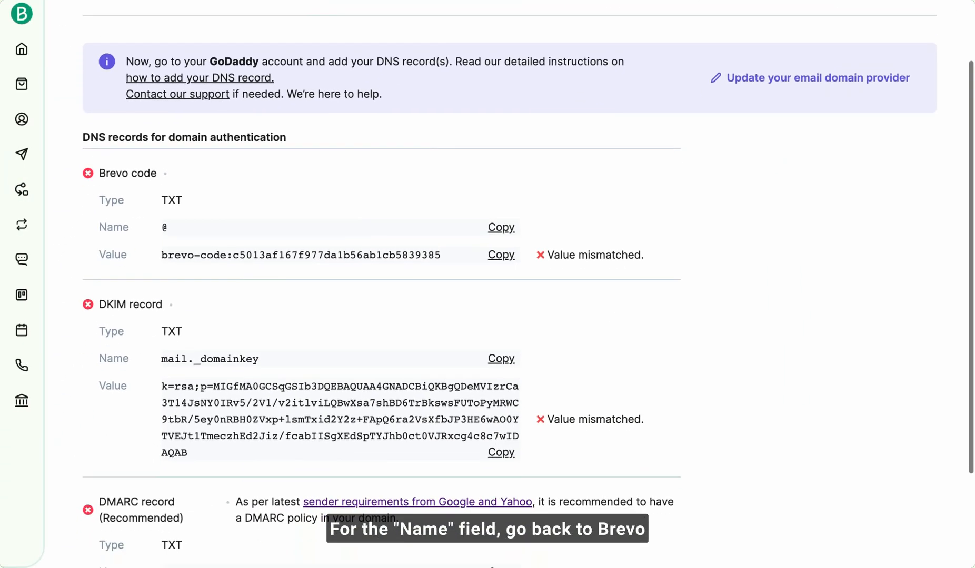
scroll(487, 284, down, 3)
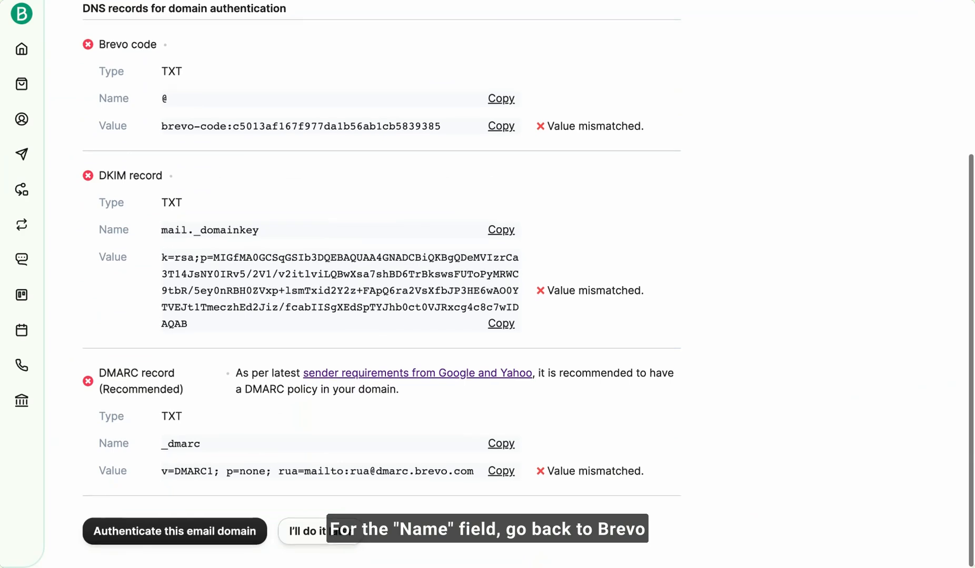
click(509, 448)
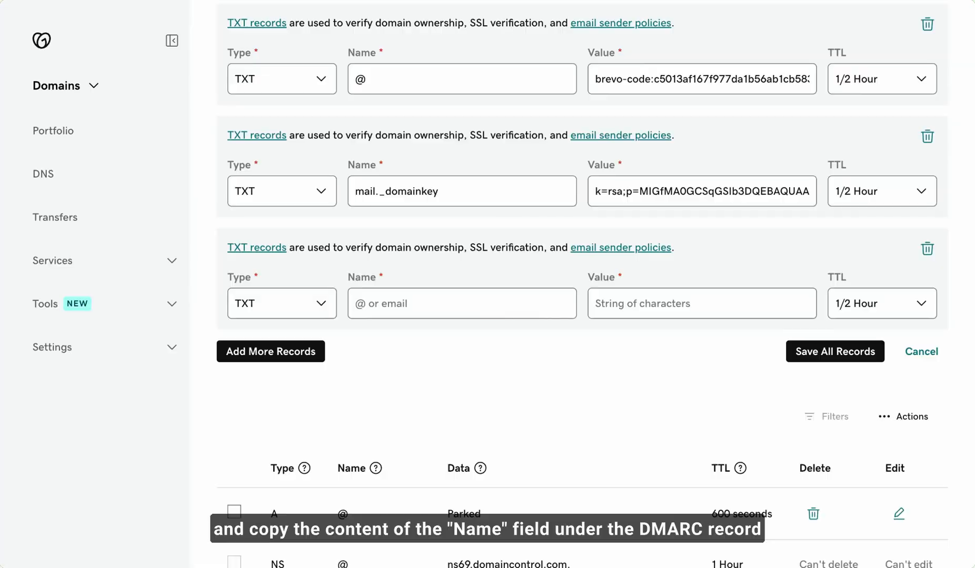
click(389, 309)
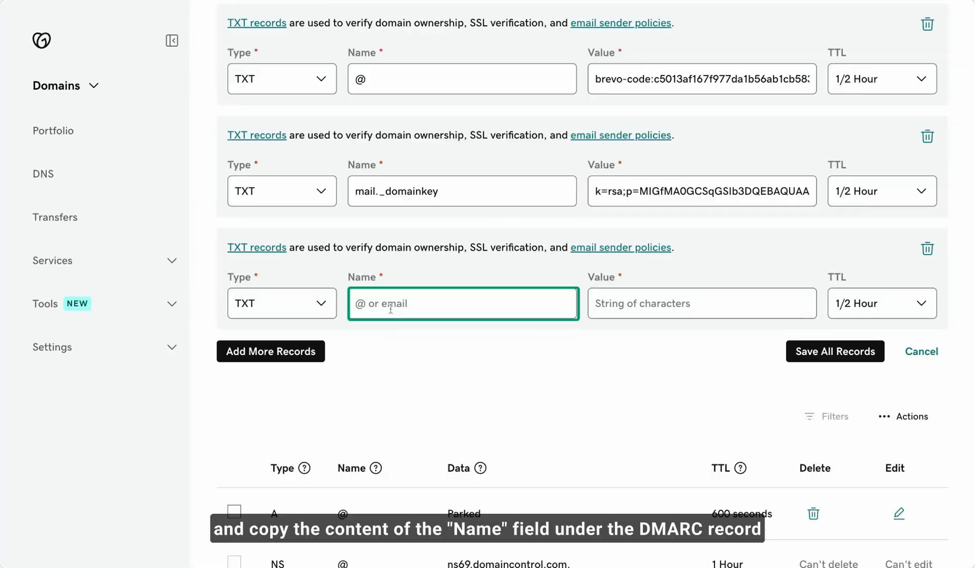
key(ctrl+v)
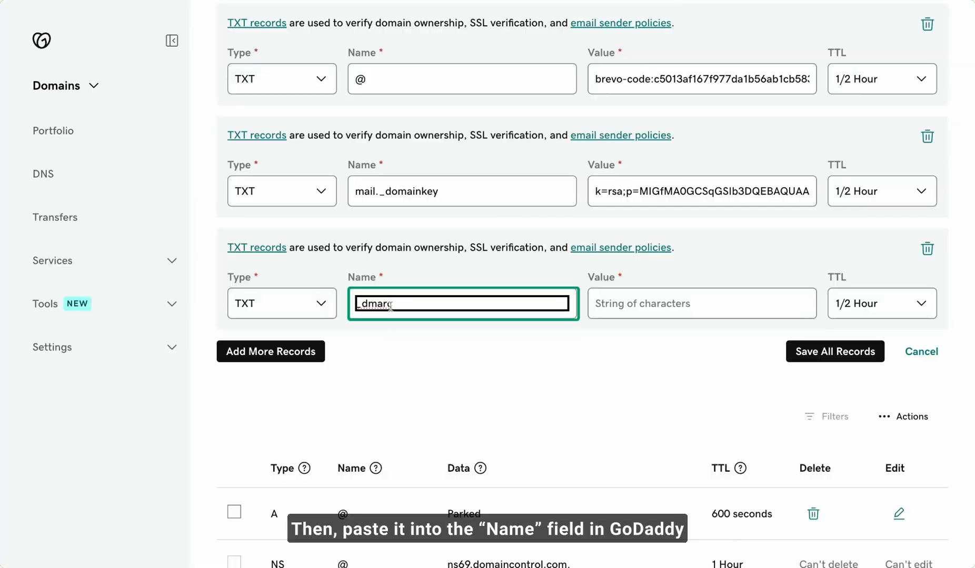
click(393, 345)
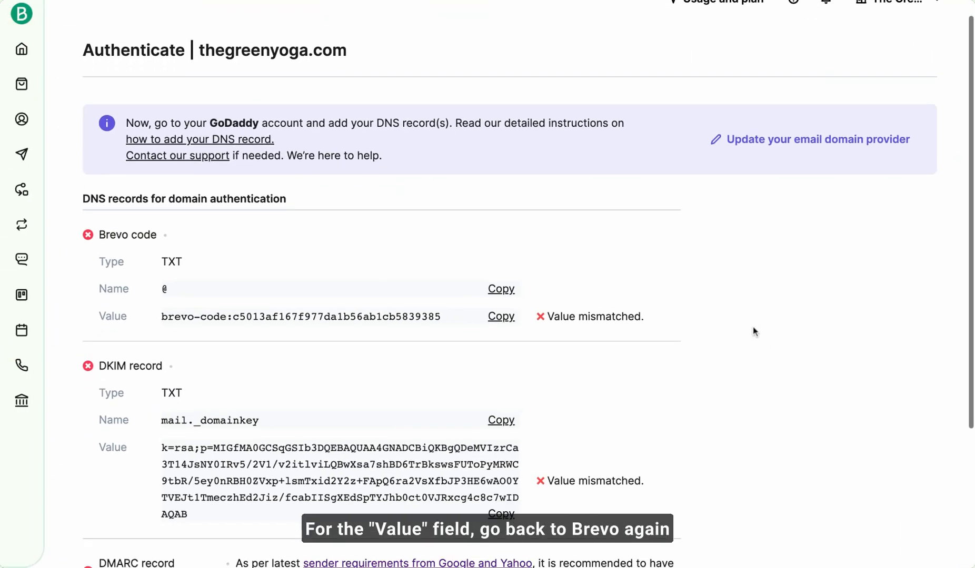
- Copy the DMARC record's value from Brevo and paste it as the value of the _dmarc TXT record in GoDaddy
scroll(753, 327, down, 4)
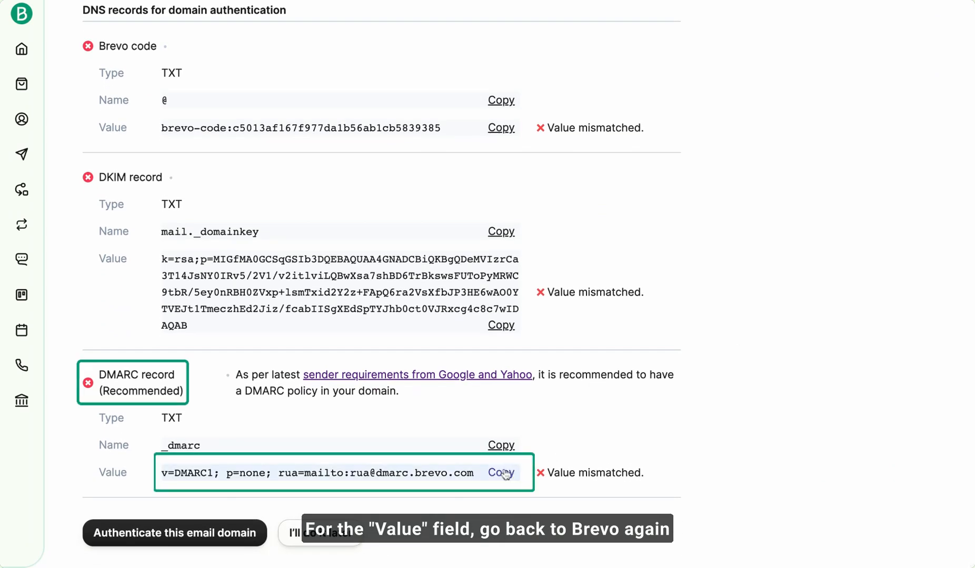
click(501, 472)
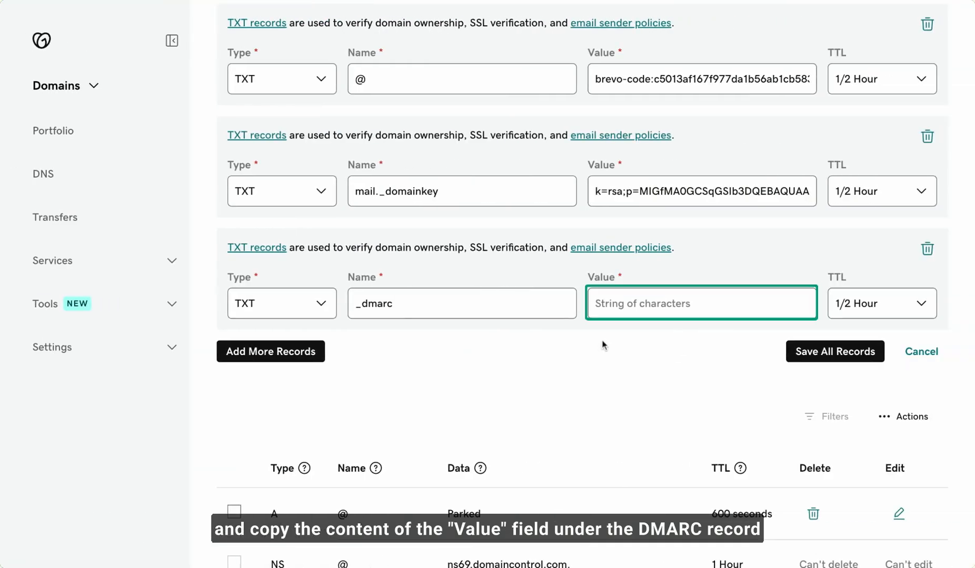
click(619, 308)
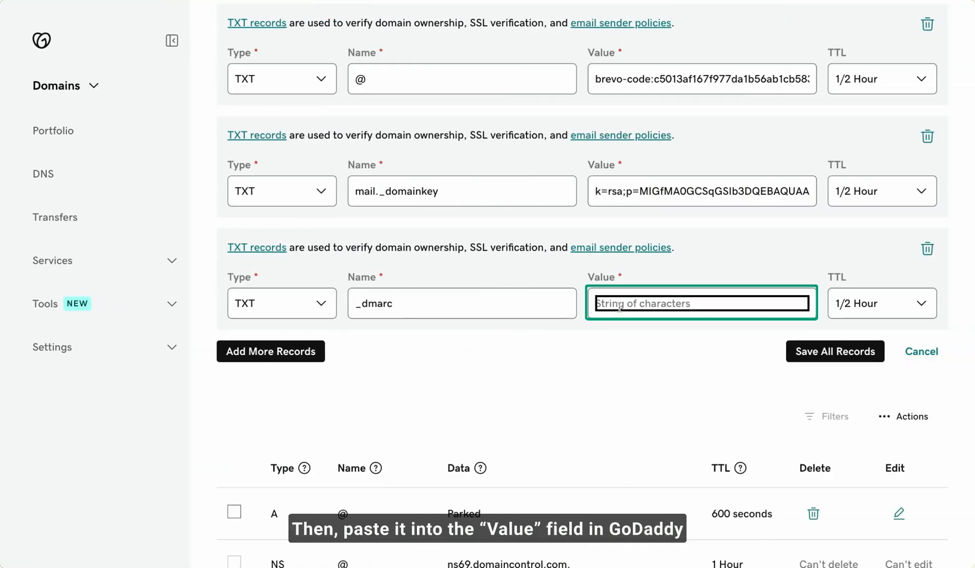
key(ctrl+v)
click(622, 337)
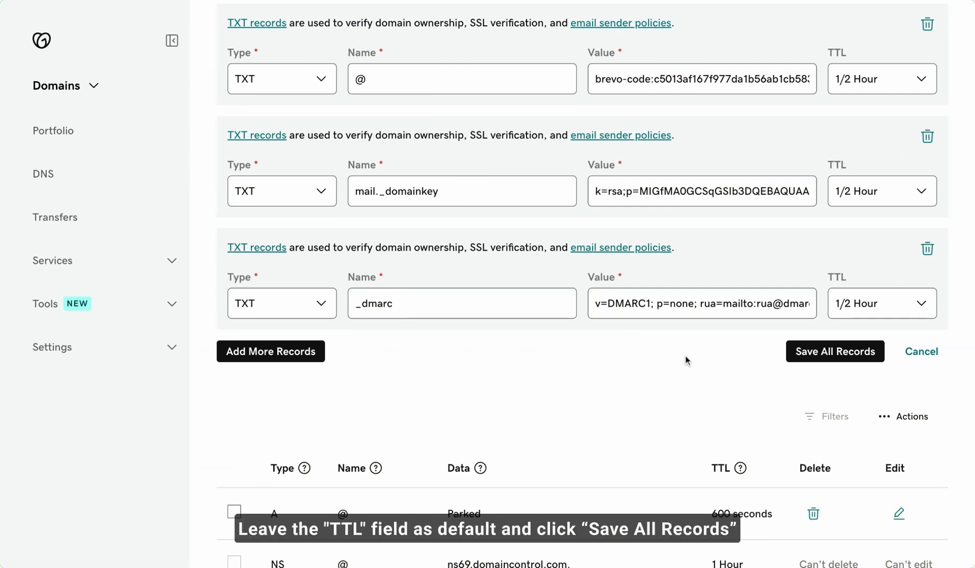
- Save all the new TXT records in GoDaddy and authenticate the email domain thegreenyoga.com in Brevo
click(841, 356)
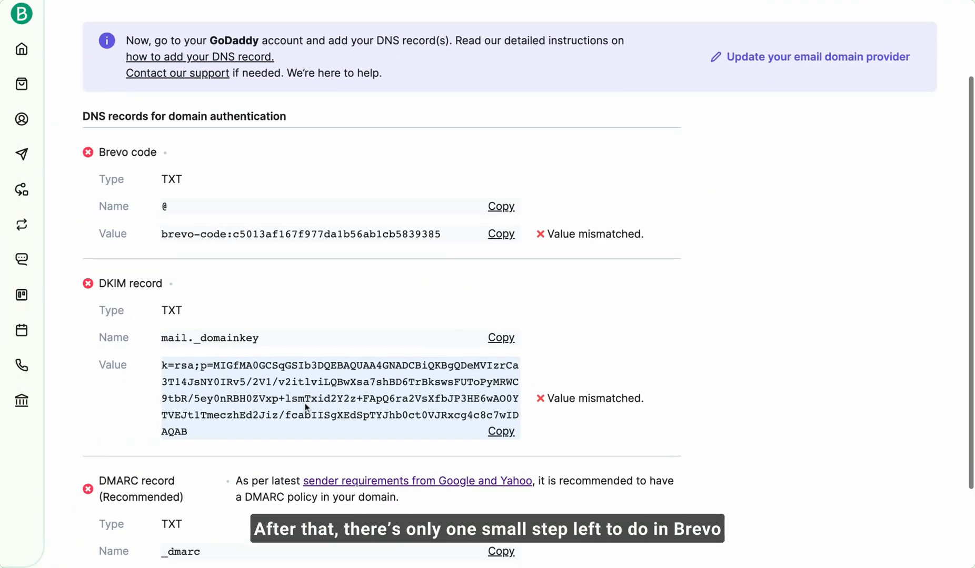
scroll(305, 402, down, 3)
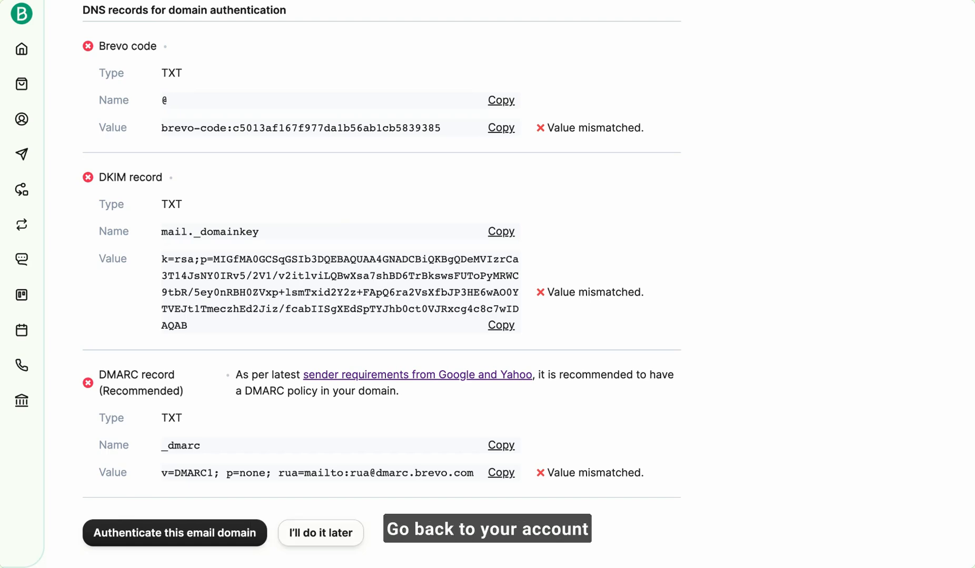
click(176, 542)
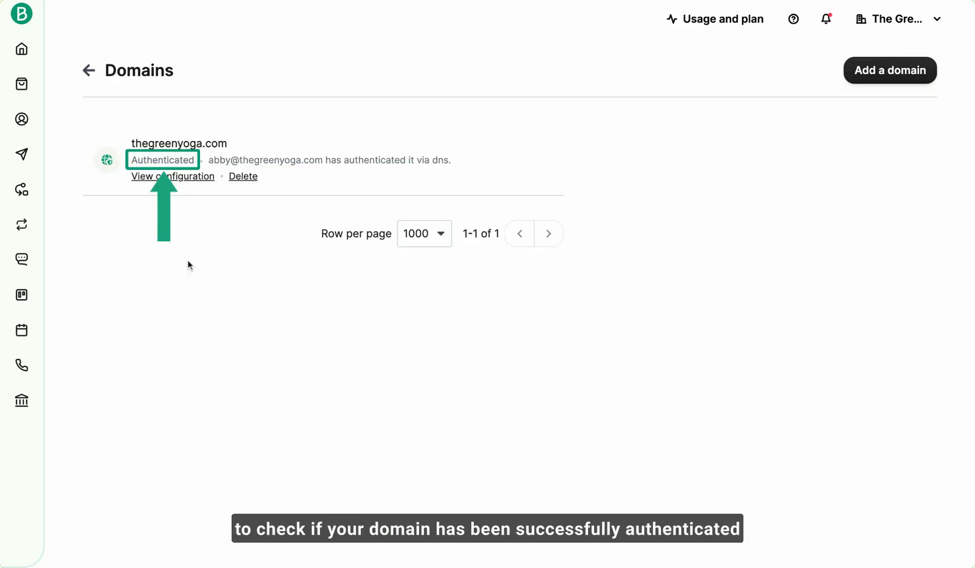